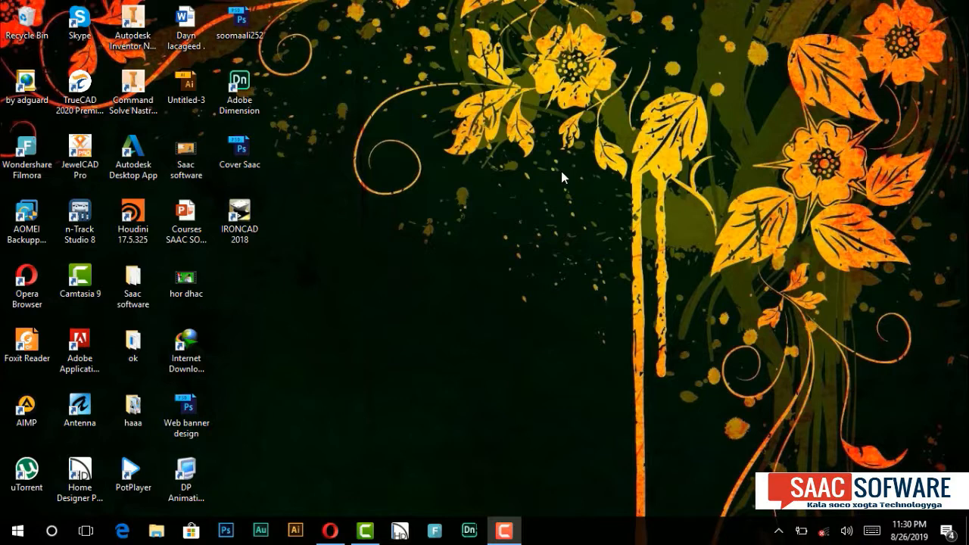
pyautogui.rightClick(504, 147)
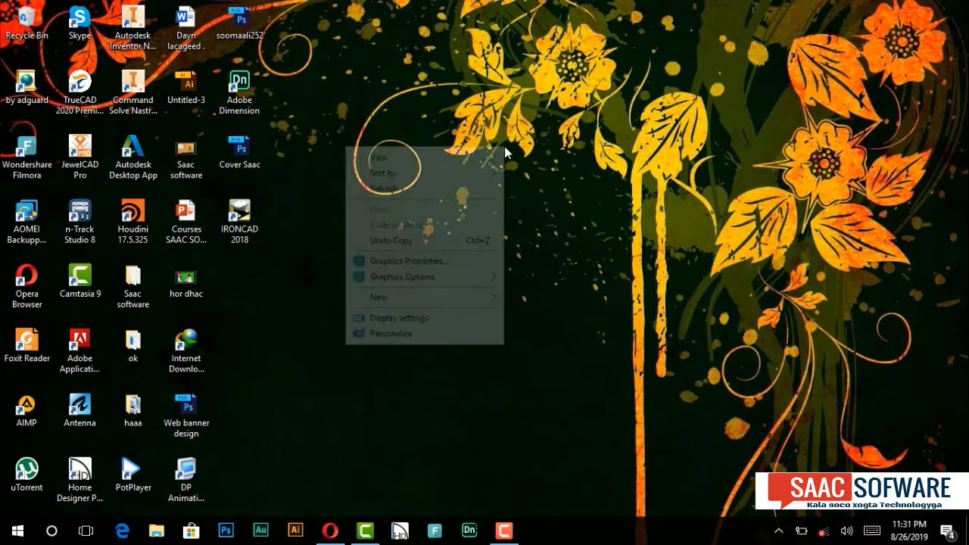
pyautogui.click(472, 187)
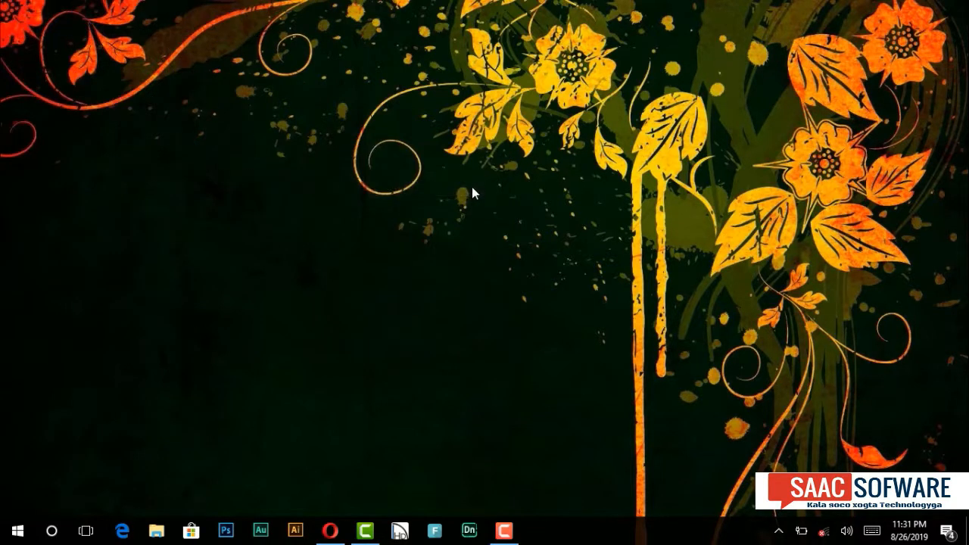
# Step: Launch the Wondershare Filmora video editor and bring its main editing window up
pyautogui.click(437, 531)
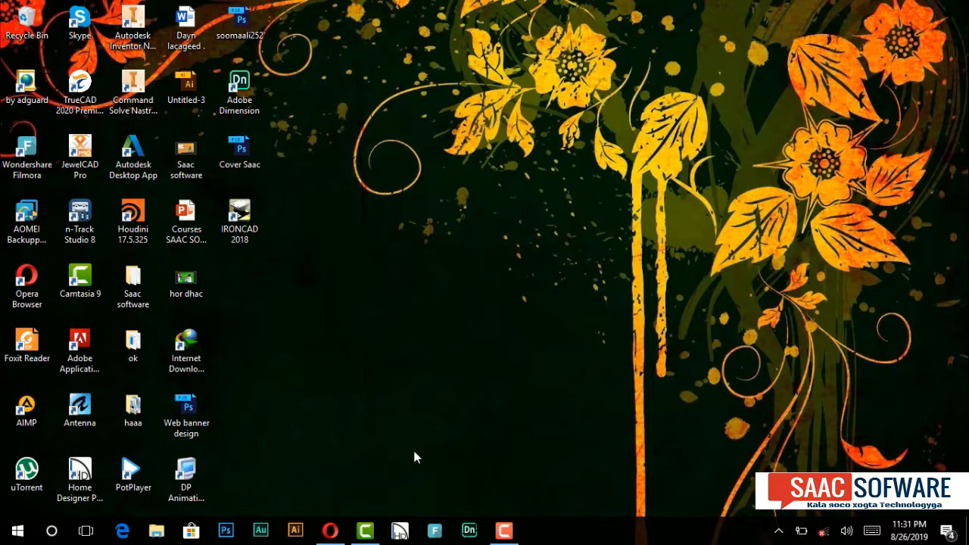
pyautogui.click(429, 539)
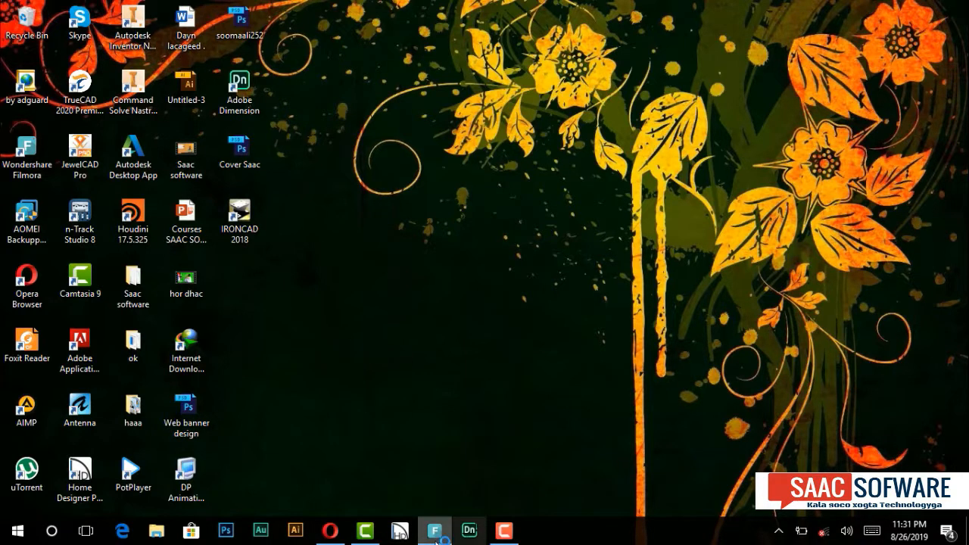
pyautogui.moveTo(433, 539)
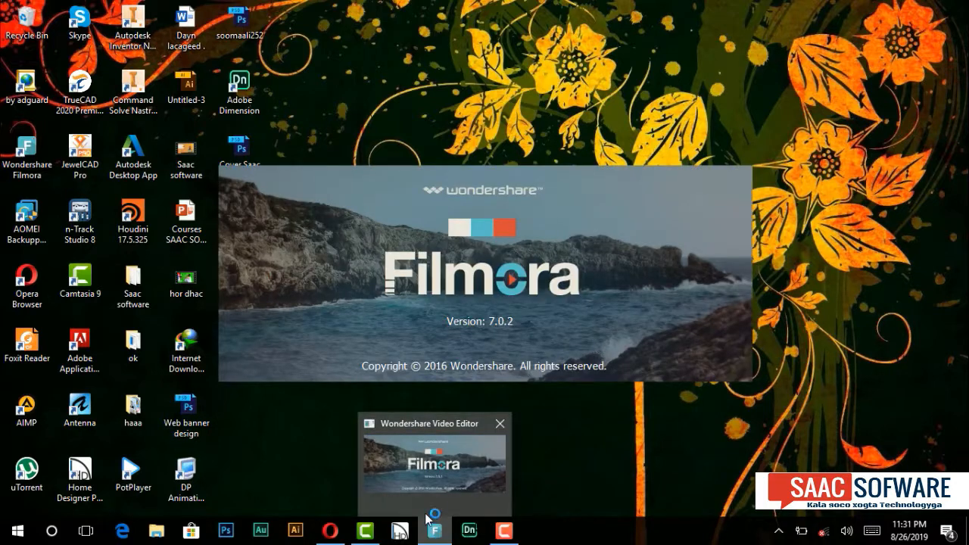
pyautogui.click(440, 480)
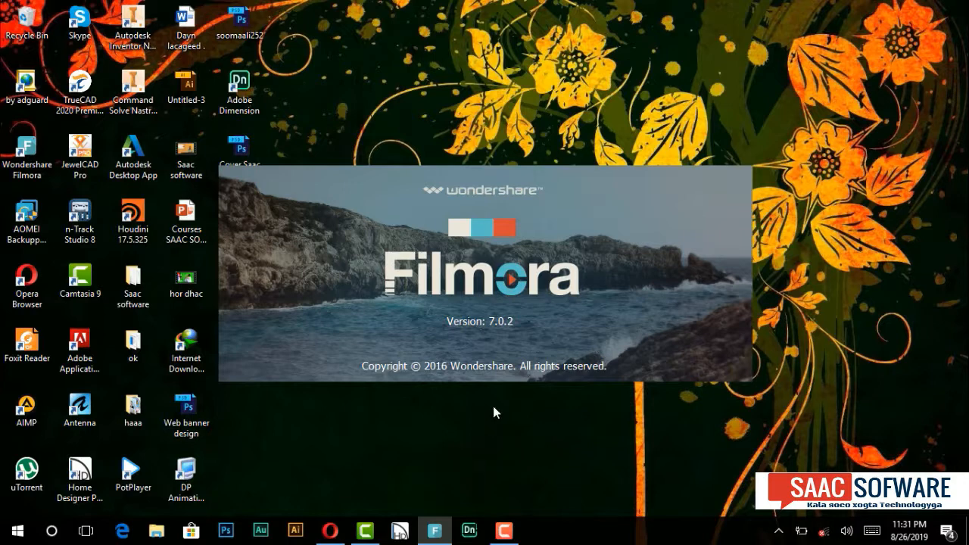
pyautogui.click(502, 534)
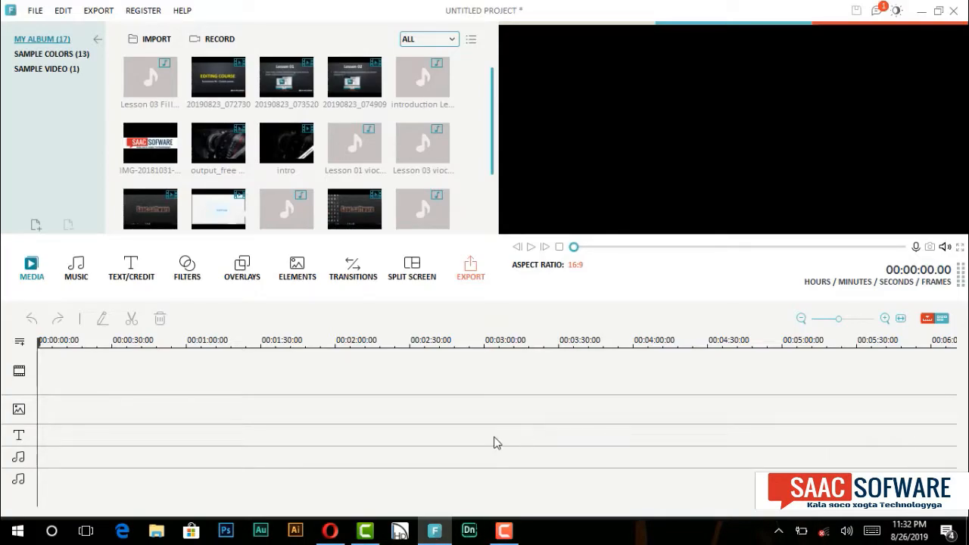
pyautogui.click(505, 533)
pyautogui.click(505, 533)
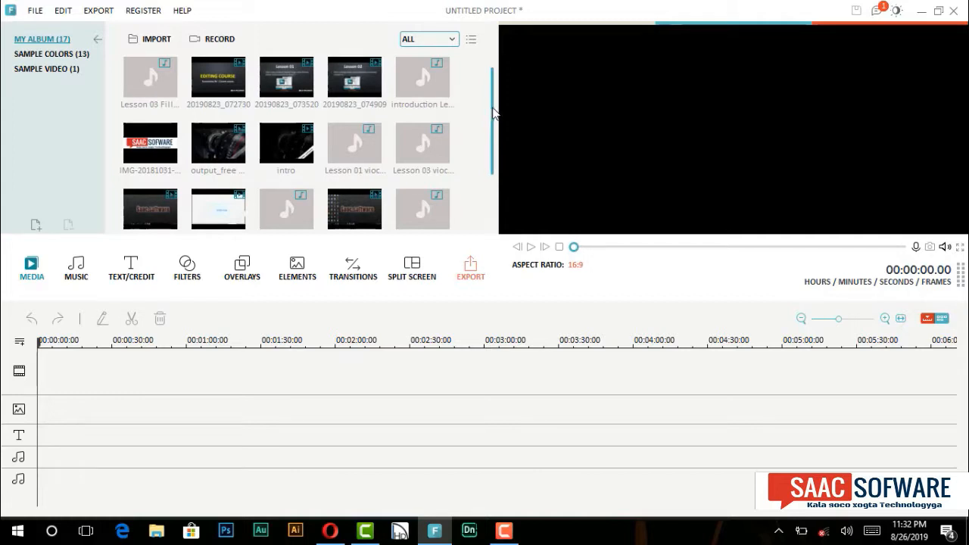
# Step: Examine the media files in My Album and the available project and export commands
pyautogui.moveTo(493, 113)
pyautogui.mouseDown()
pyautogui.moveTo(498, 171)
pyautogui.moveTo(483, 102)
pyautogui.mouseUp()
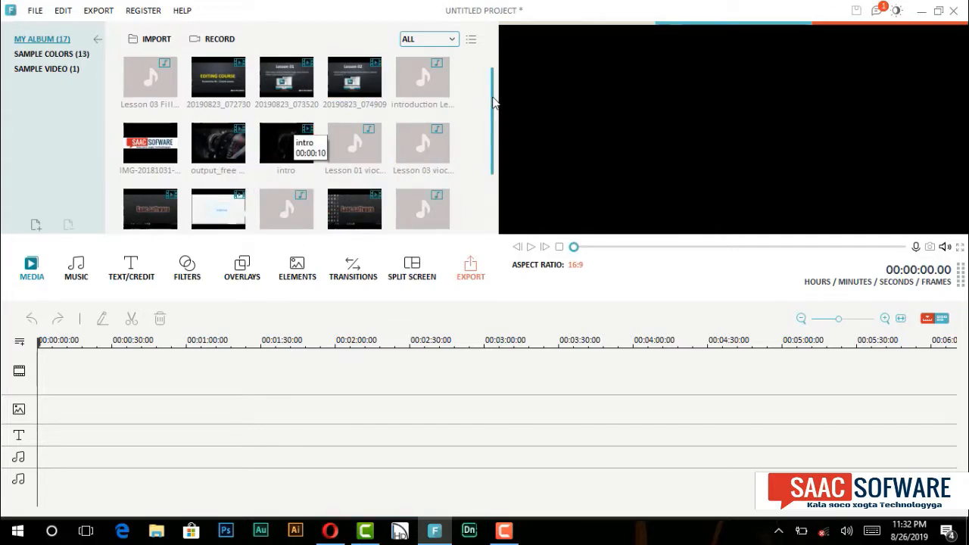
pyautogui.moveTo(496, 105); pyautogui.dragTo(496, 143)
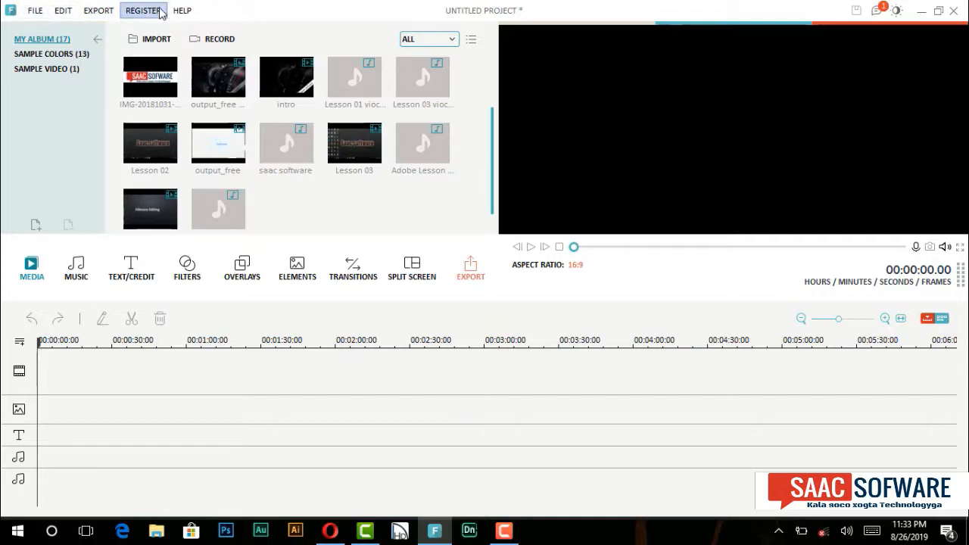
pyautogui.click(37, 12)
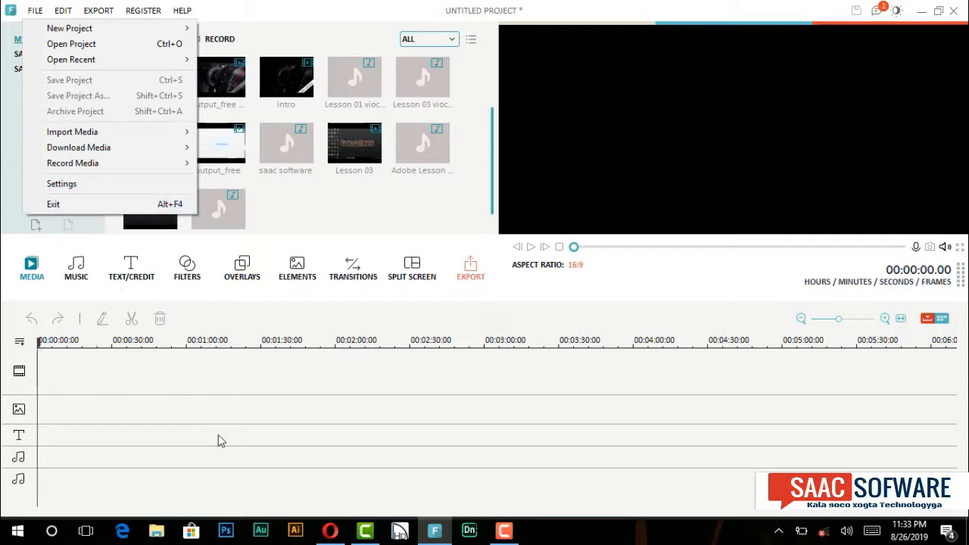
pyautogui.moveTo(85, 65)
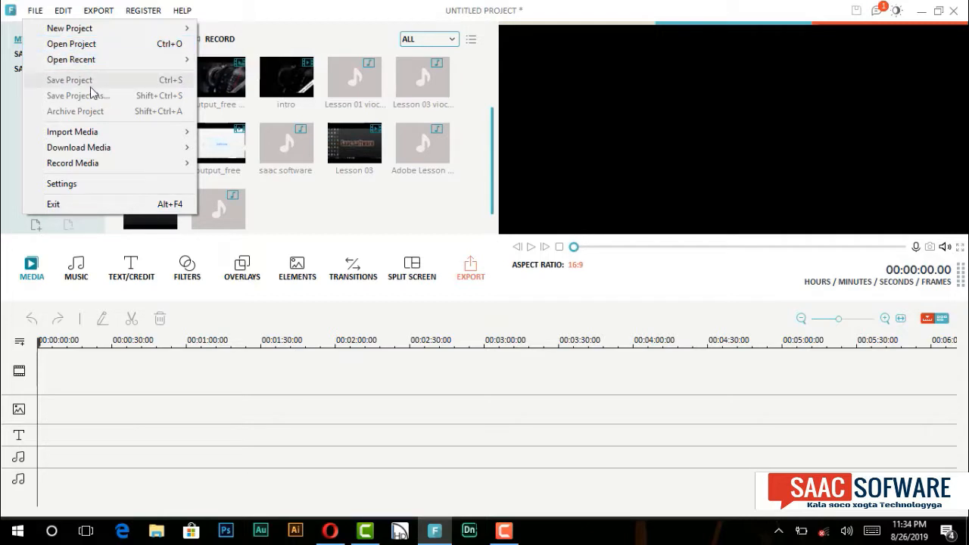
pyautogui.click(337, 213)
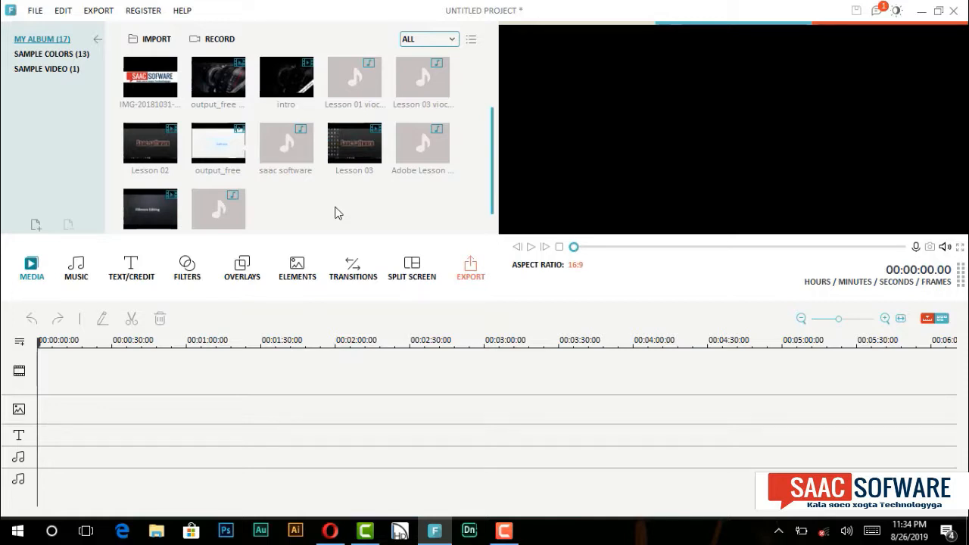
pyautogui.click(99, 10)
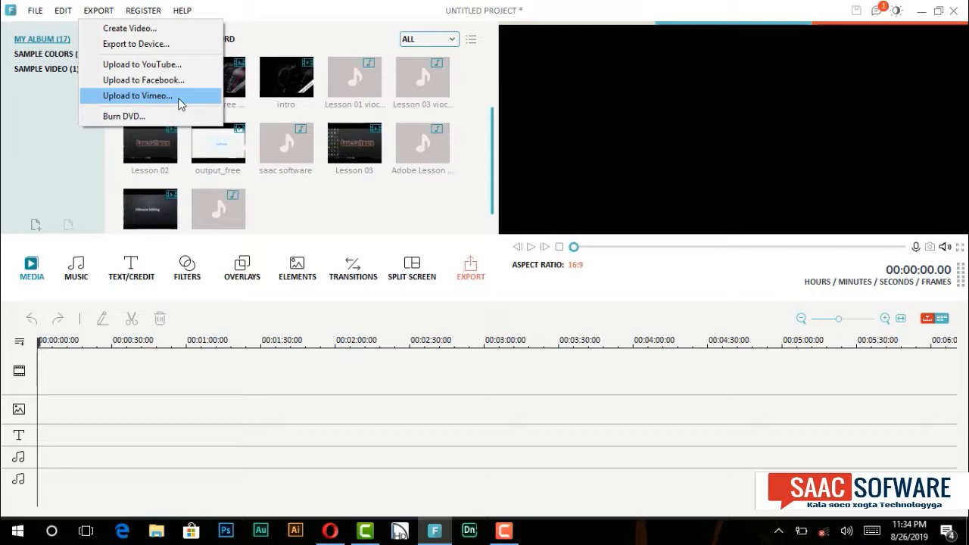
pyautogui.click(329, 219)
pyautogui.click(233, 83)
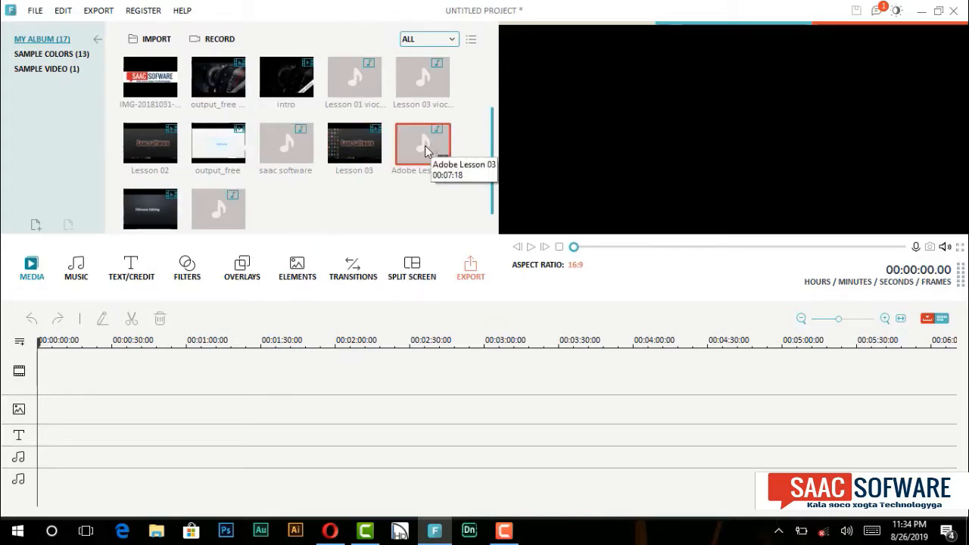
# Step: Preview the Adobe Lesson 03 audio and place it at the start of the first audio track
pyautogui.click(425, 145)
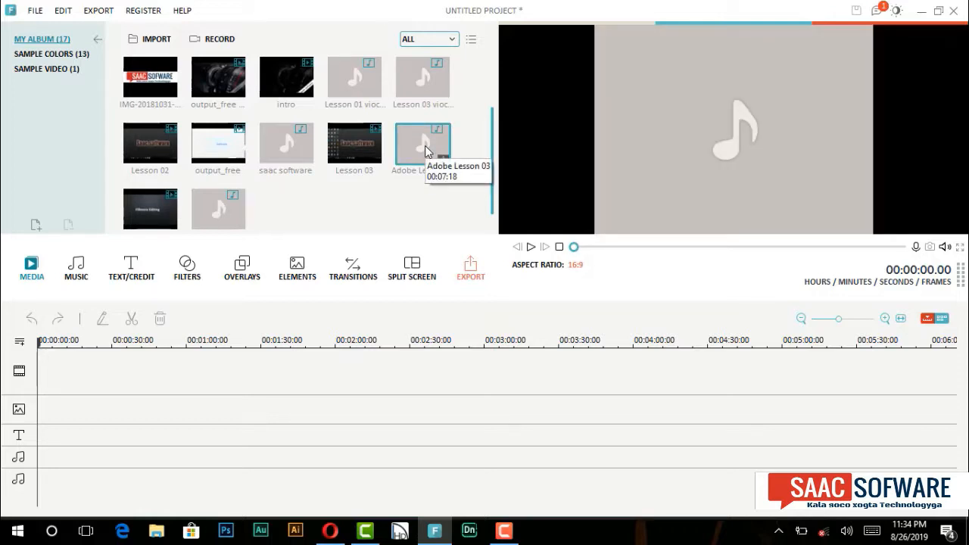
pyautogui.doubleClick(425, 145)
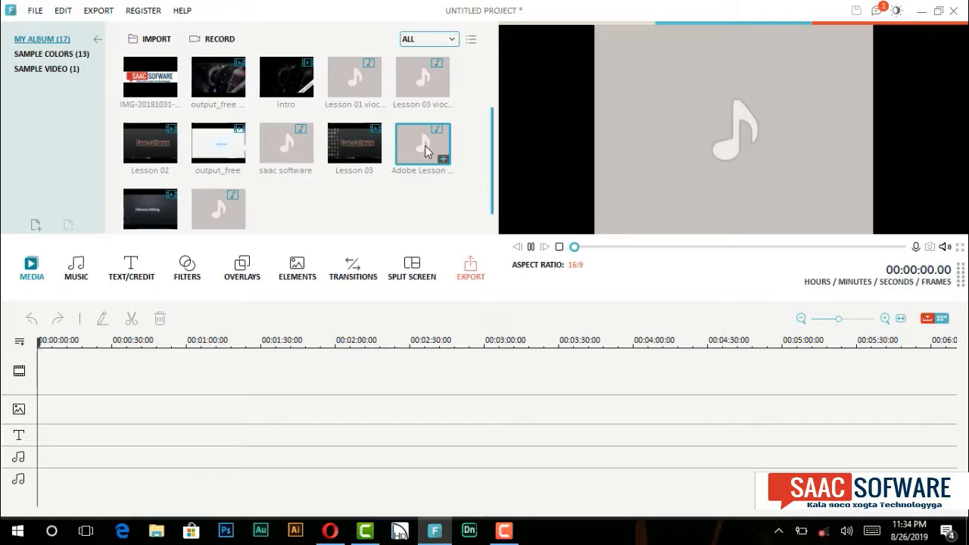
pyautogui.press('space')
pyautogui.moveTo(425, 145); pyautogui.dragTo(43, 381)
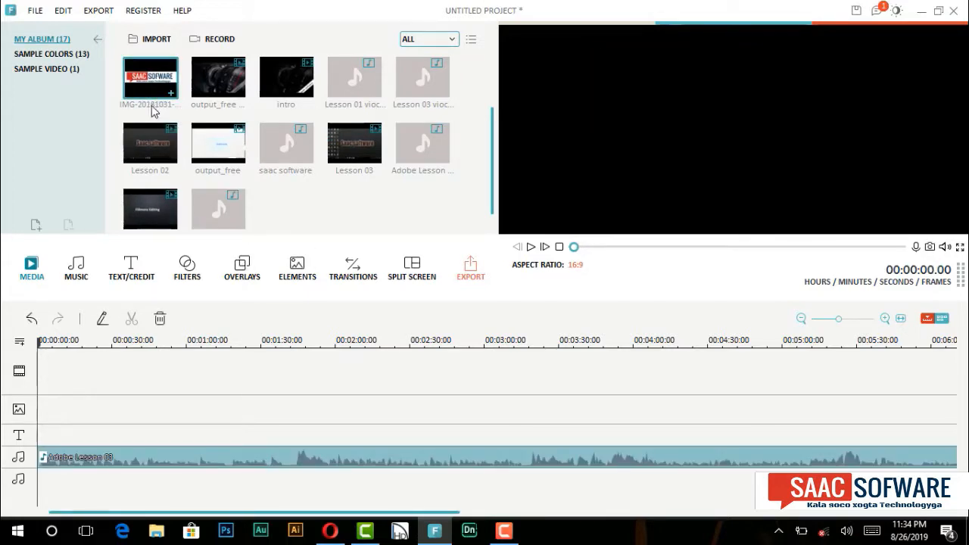
# Step: Try the SAAC SOFWARE logo image on the main video track and on the overlay track, deleting it each time
pyautogui.click(152, 92)
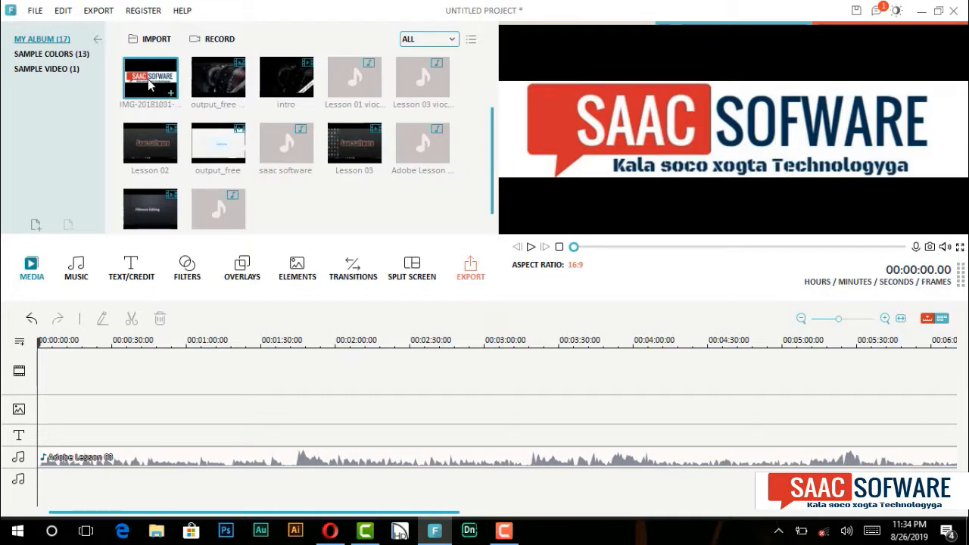
pyautogui.moveTo(150, 91); pyautogui.dragTo(75, 378)
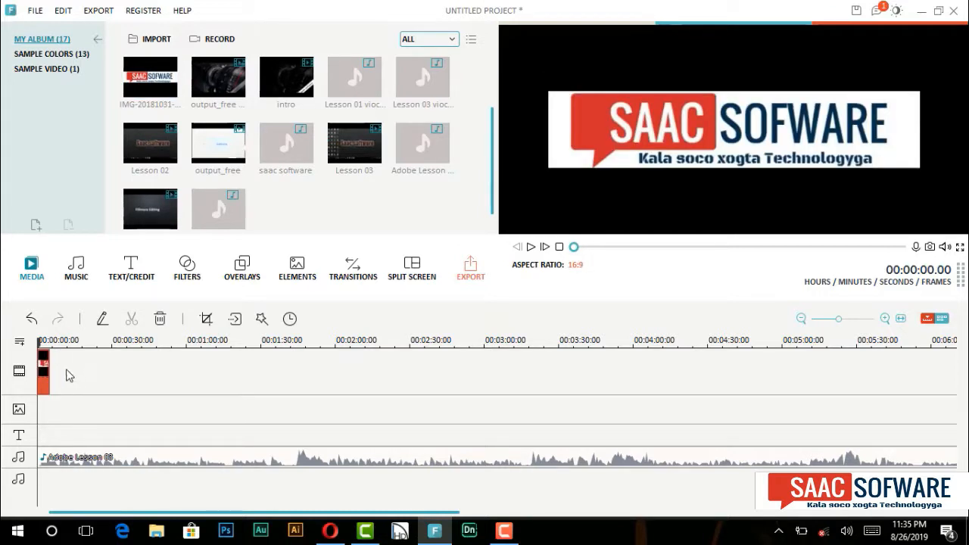
pyautogui.press('Delete')
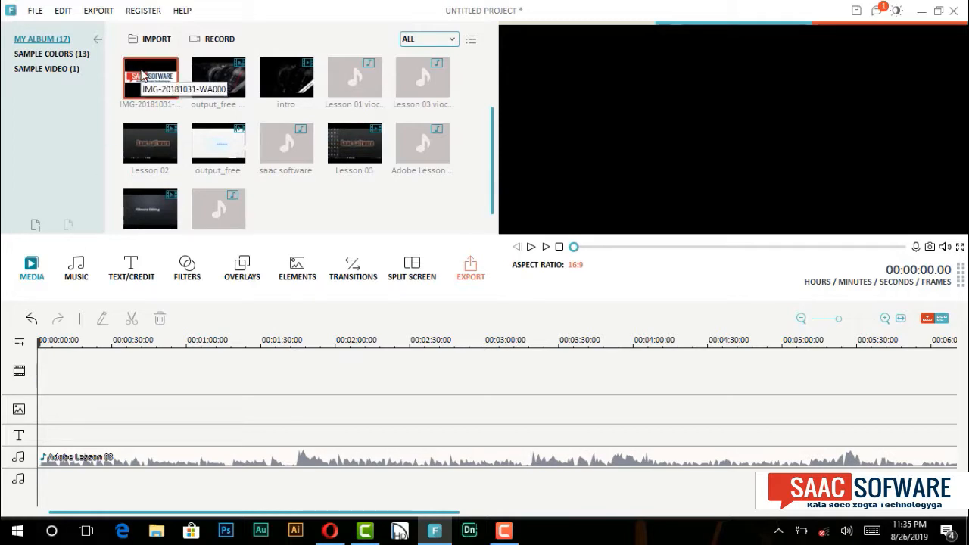
pyautogui.moveTo(143, 74); pyautogui.dragTo(43, 430)
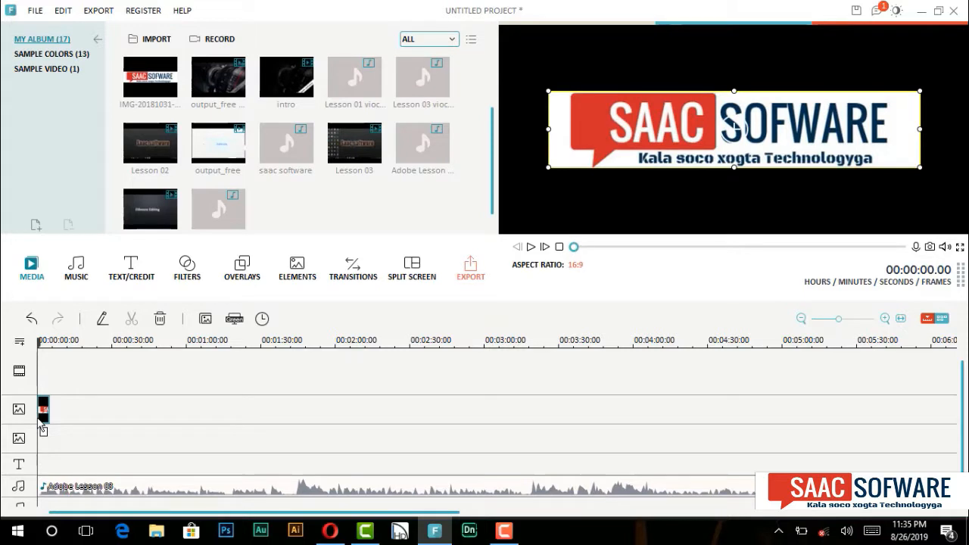
pyautogui.press('Delete')
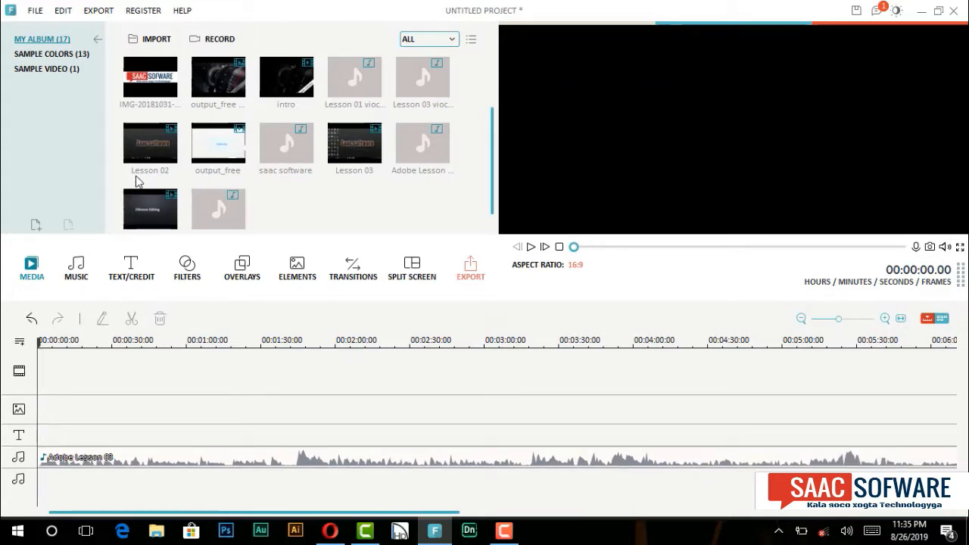
# Step: Add the Lesson 03 video to the overlay track, shift it along the timeline and delete it
pyautogui.click(145, 148)
pyautogui.click(343, 139)
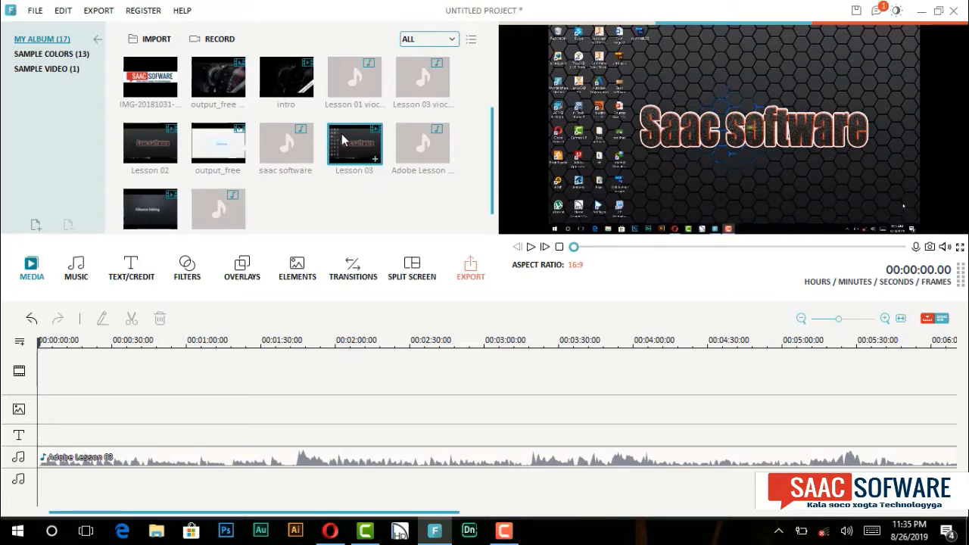
pyautogui.moveTo(342, 139); pyautogui.dragTo(47, 408)
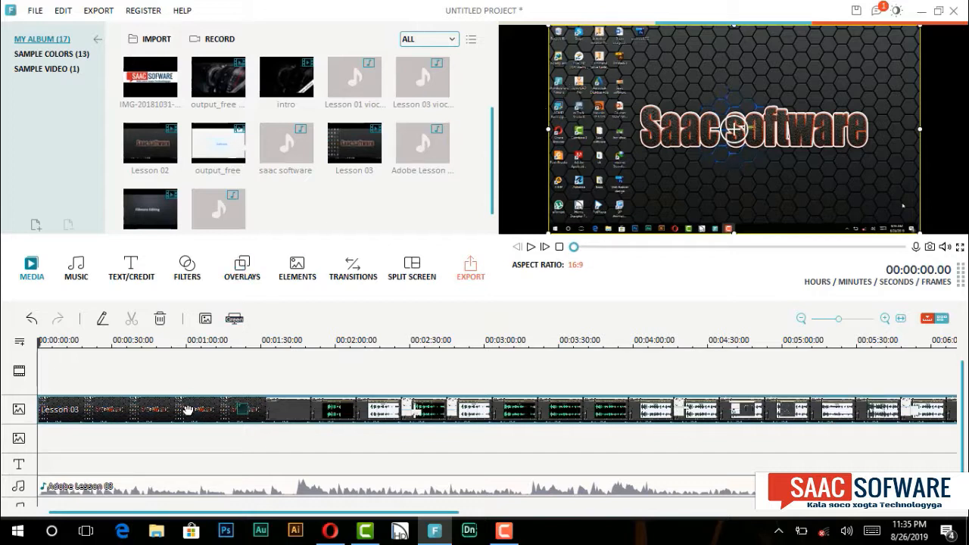
pyautogui.moveTo(186, 409); pyautogui.dragTo(207, 338)
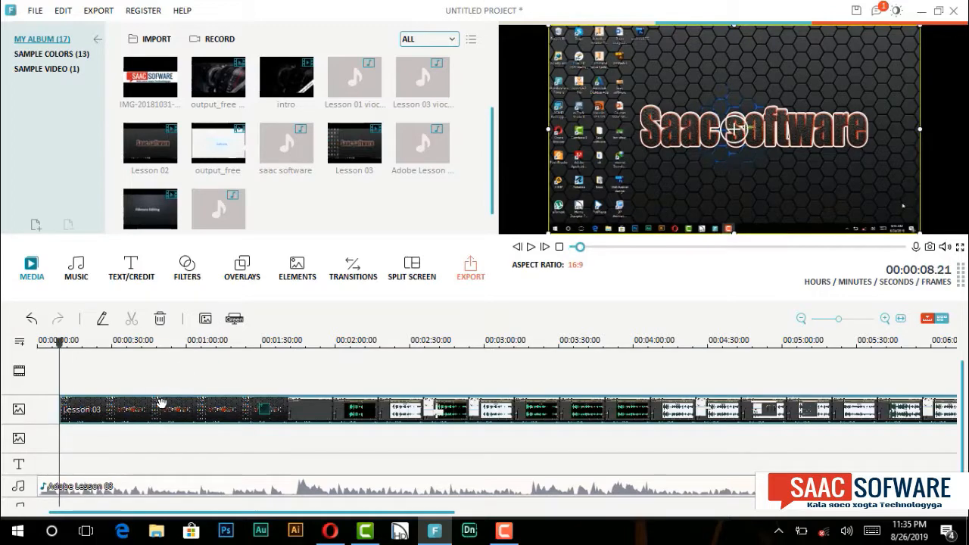
pyautogui.moveTo(162, 402); pyautogui.dragTo(113, 371)
pyautogui.click(91, 421)
pyautogui.press('Delete')
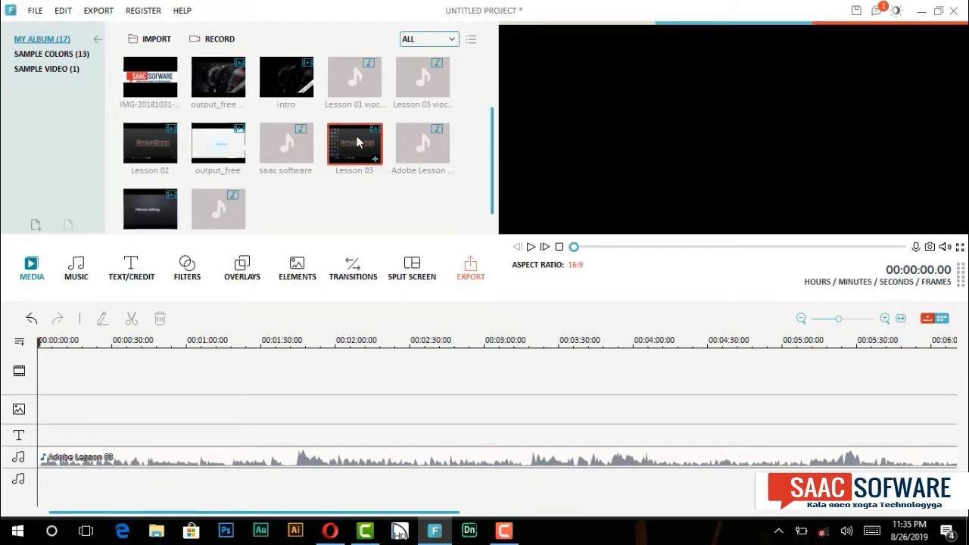
# Step: Place the Lesson 03 video at the start of the main video track and play it briefly
pyautogui.moveTo(359, 142); pyautogui.dragTo(92, 369)
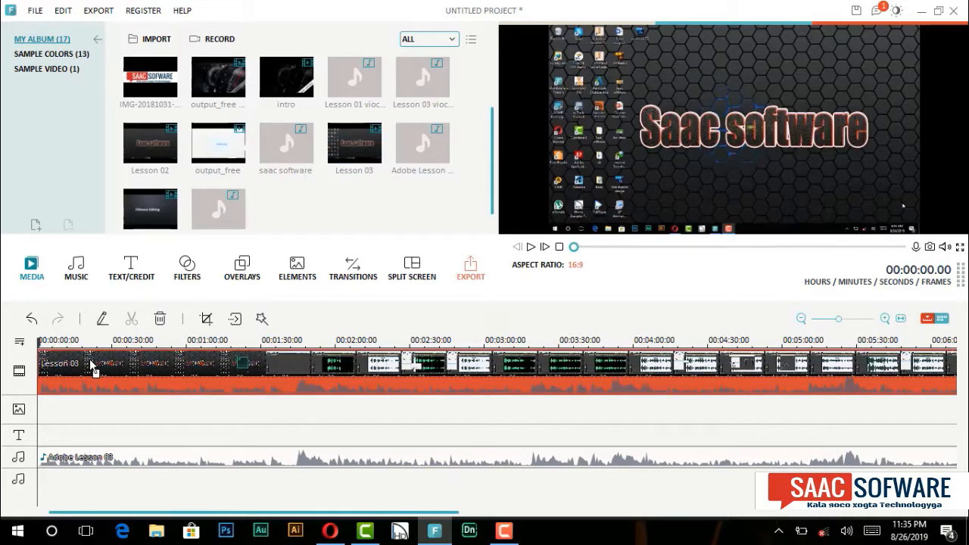
pyautogui.press('space')
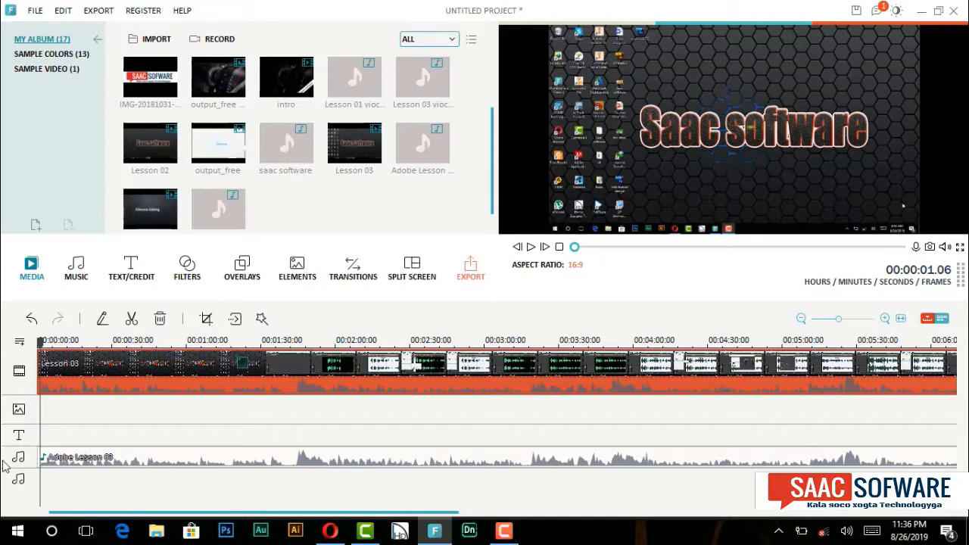
# Step: Clear the timeline by deleting the Lesson 03 video and the Adobe Lesson 03 audio
pyautogui.click(240, 224)
pyautogui.press('Delete')
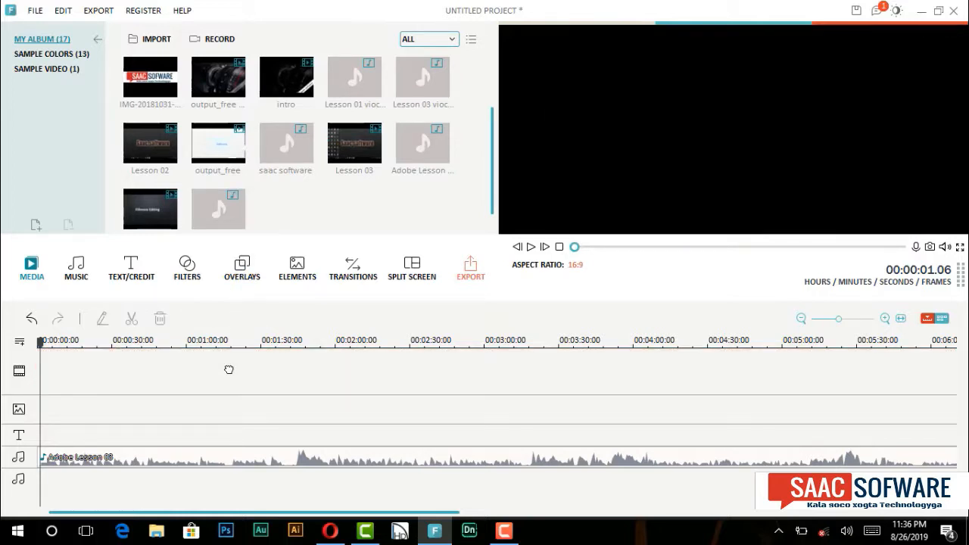
pyautogui.click(207, 460)
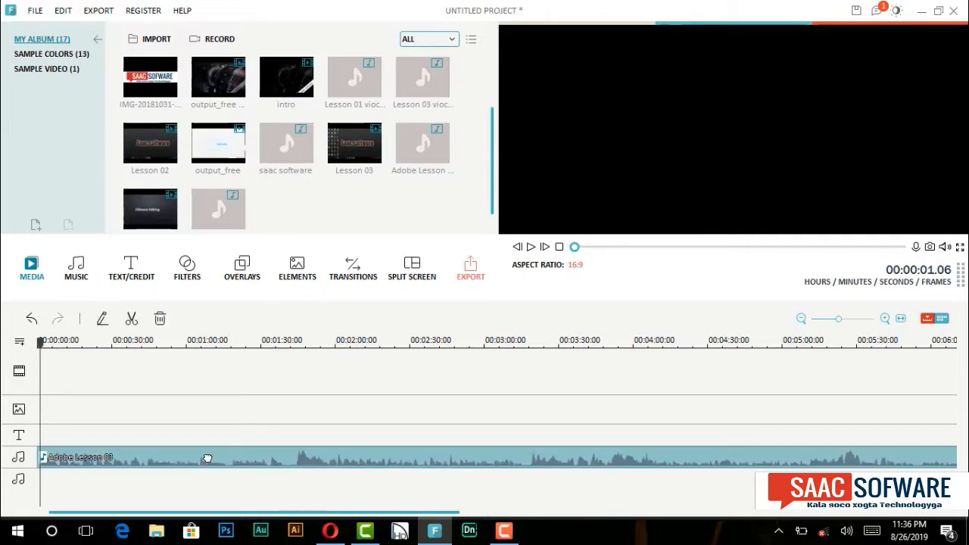
pyautogui.press('Delete')
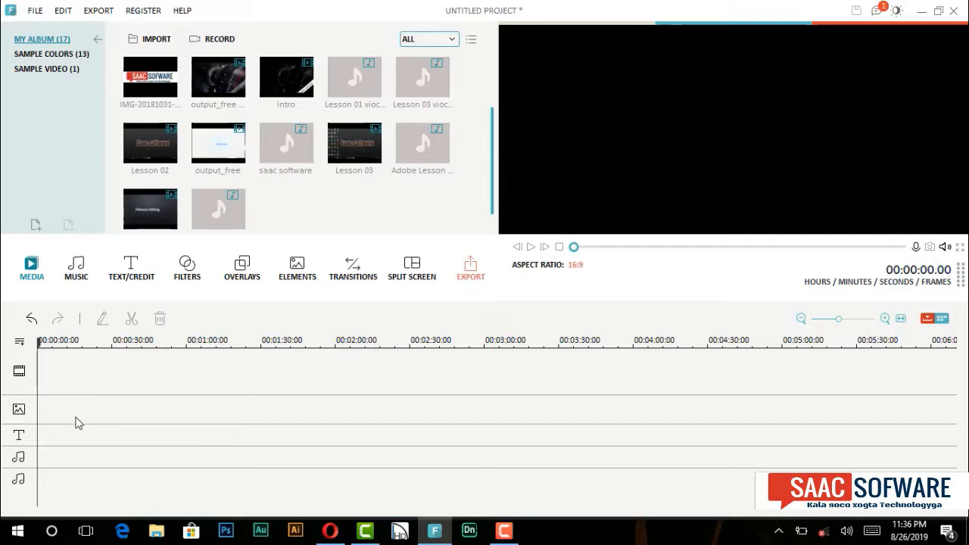
# Step: Browse the built-in music library and the collection of text and credit templates
pyautogui.click(79, 271)
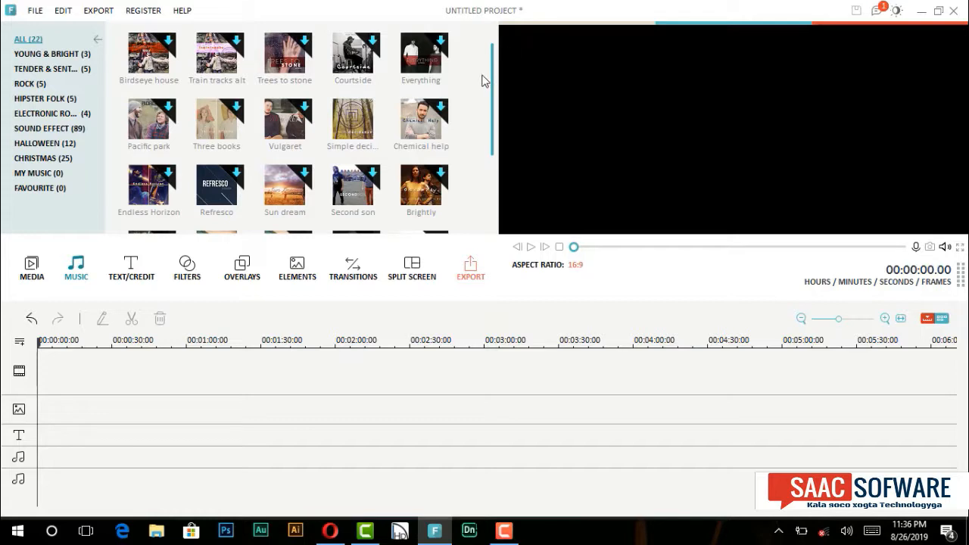
pyautogui.moveTo(493, 83); pyautogui.dragTo(500, 145)
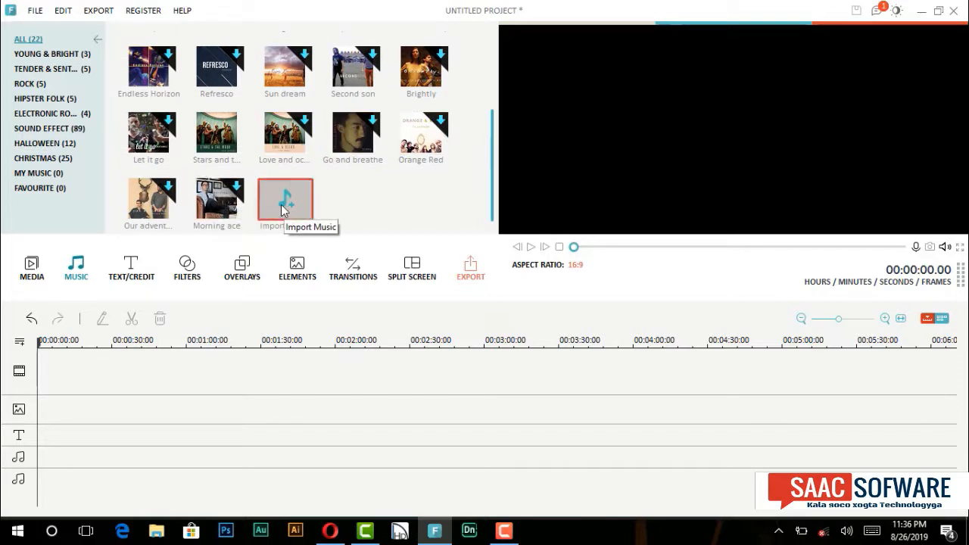
pyautogui.click(158, 278)
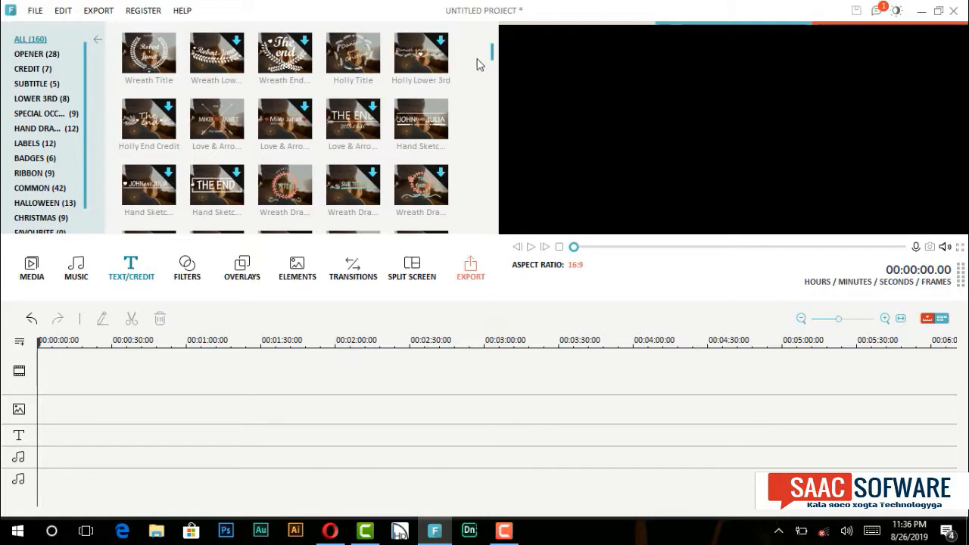
pyautogui.moveTo(494, 57); pyautogui.dragTo(494, 111)
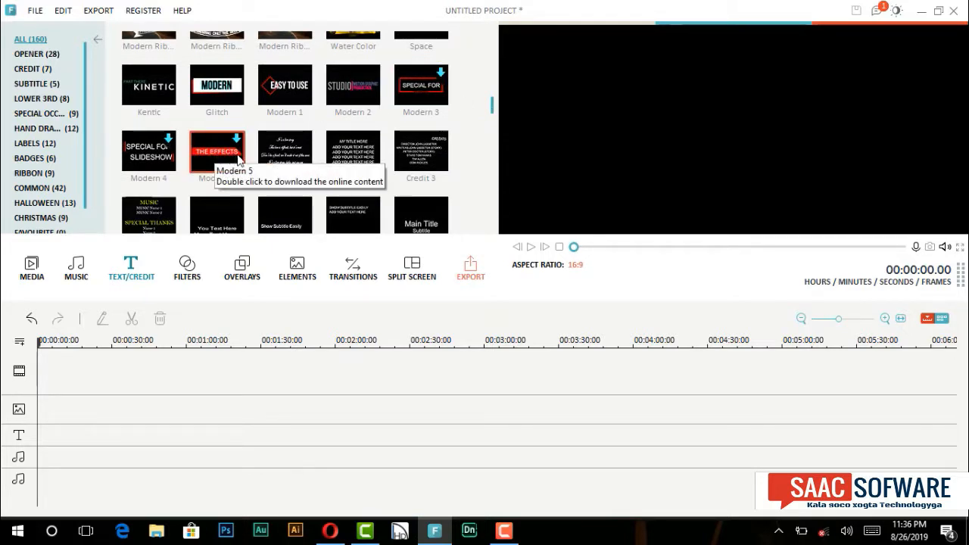
# Step: Preview the Glitch title template and place it on the text track at about 45 seconds
pyautogui.click(204, 109)
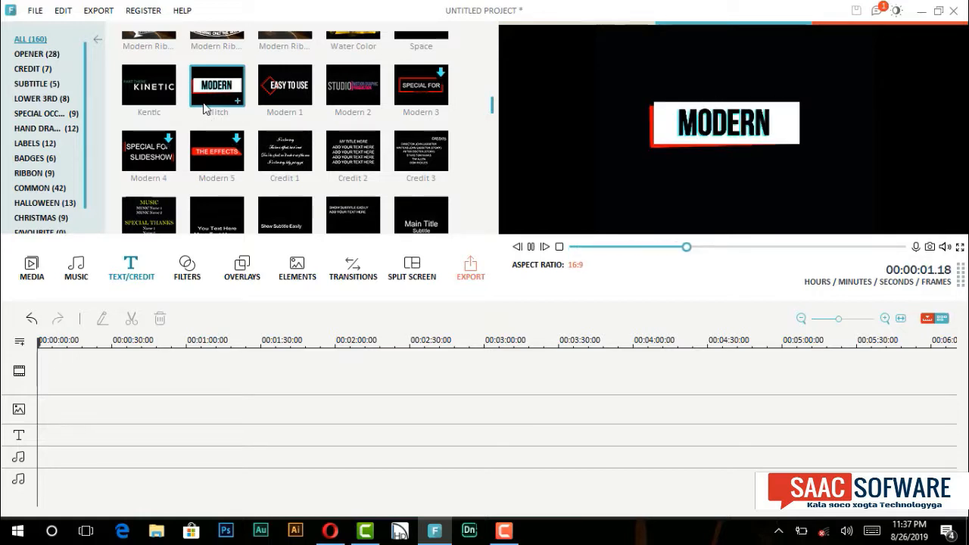
pyautogui.click(204, 110)
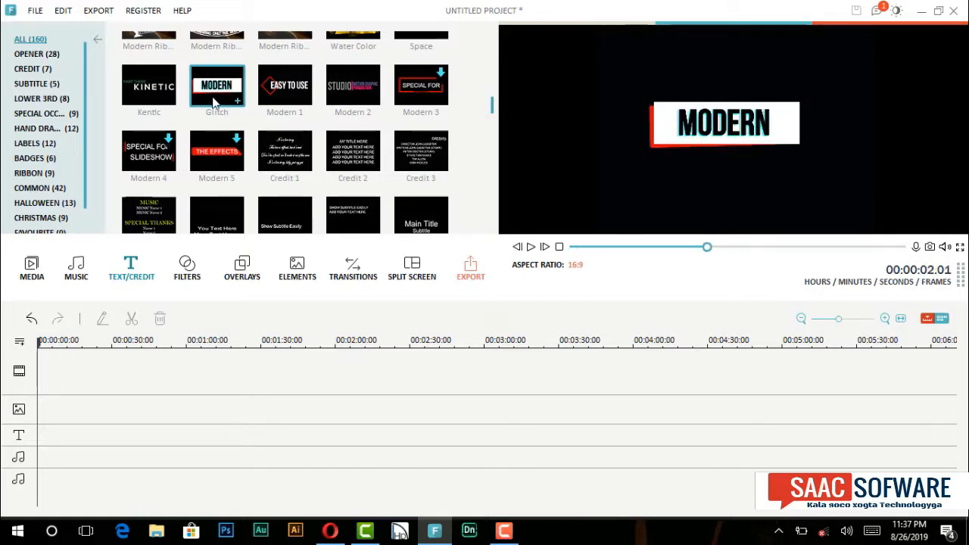
pyautogui.moveTo(214, 102); pyautogui.dragTo(153, 442)
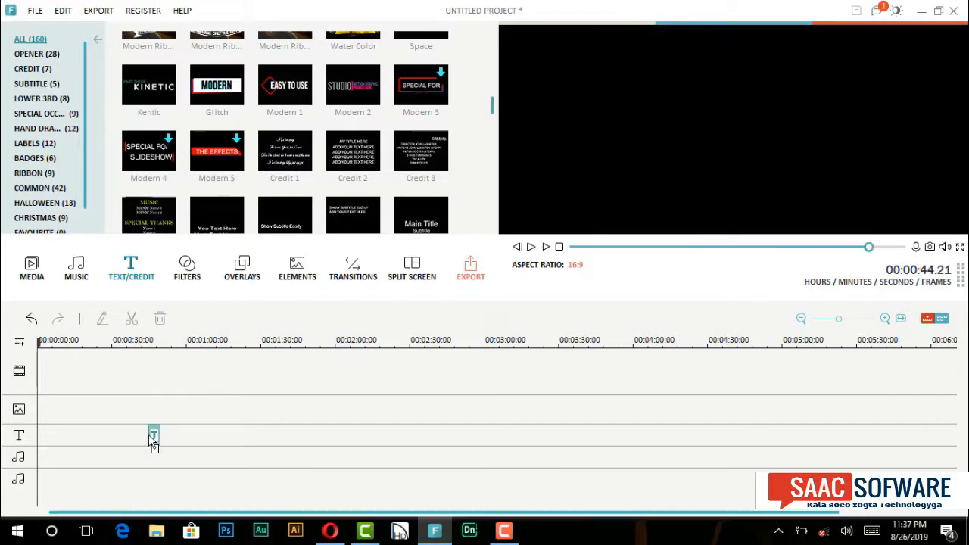
# Step: Replace the wording of the Glitch title on the text track with KAALAY
pyautogui.click(157, 439)
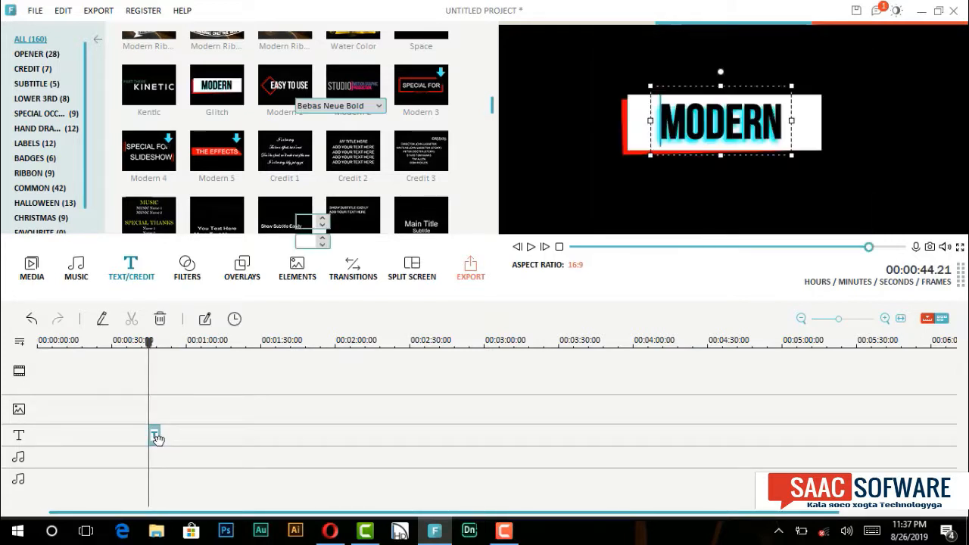
pyautogui.click(780, 114)
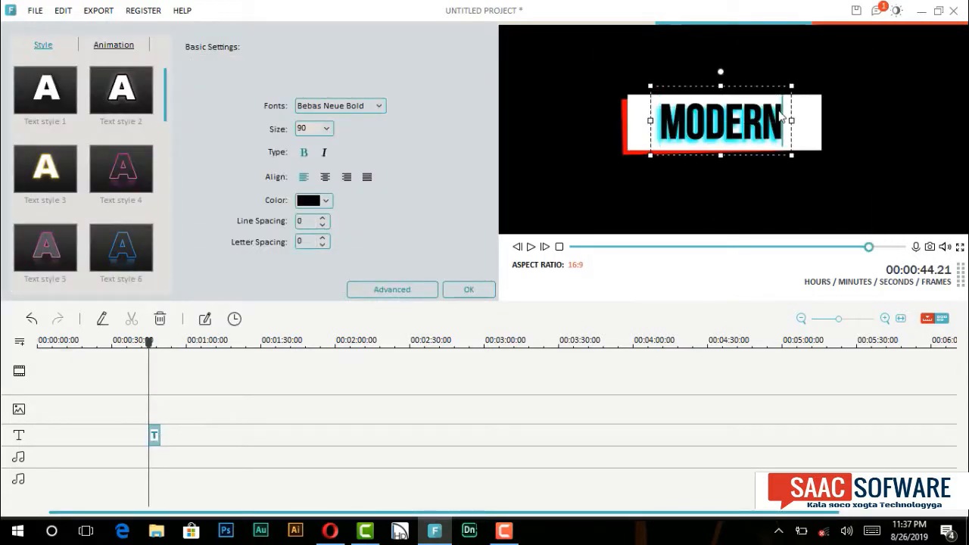
pyautogui.press('BackSpace')
pyautogui.press('BackSpace')
pyautogui.press('BackSpace')
pyautogui.press('BackSpace')
pyautogui.press('BackSpace')
pyautogui.press('BackSpace')
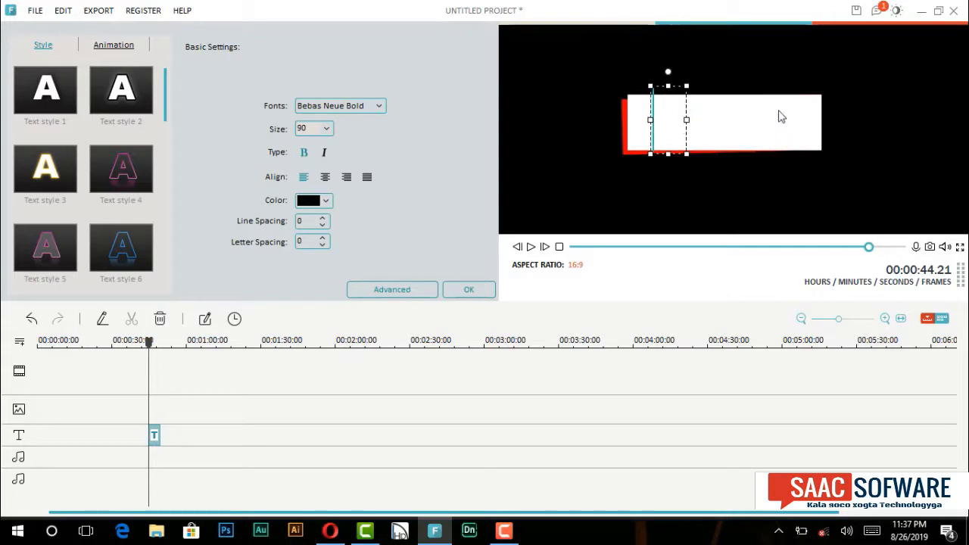
pyautogui.write('KAALAY')
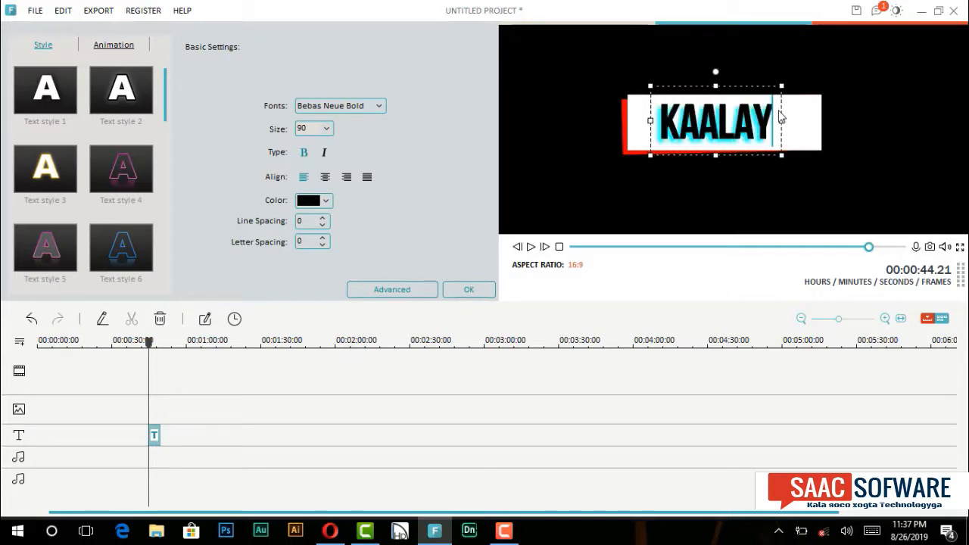
# Step: Change the fill color of the white box behind the KAALAY text to blue and apply the title edits
pyautogui.click(823, 152)
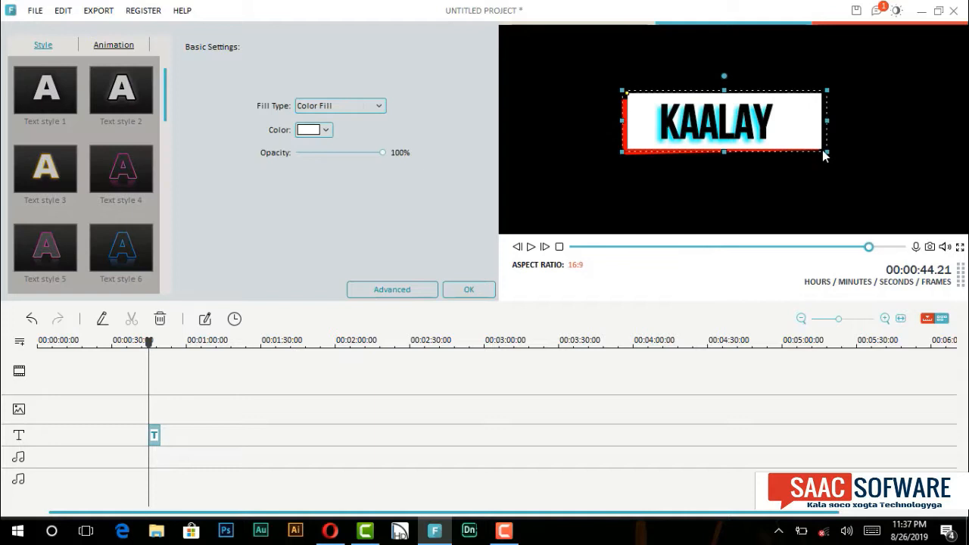
pyautogui.click(327, 132)
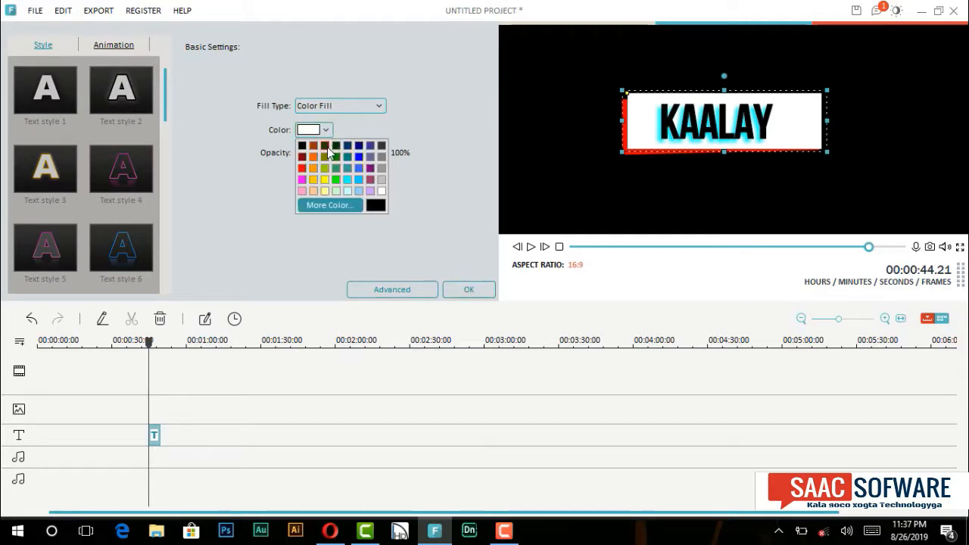
pyautogui.click(326, 146)
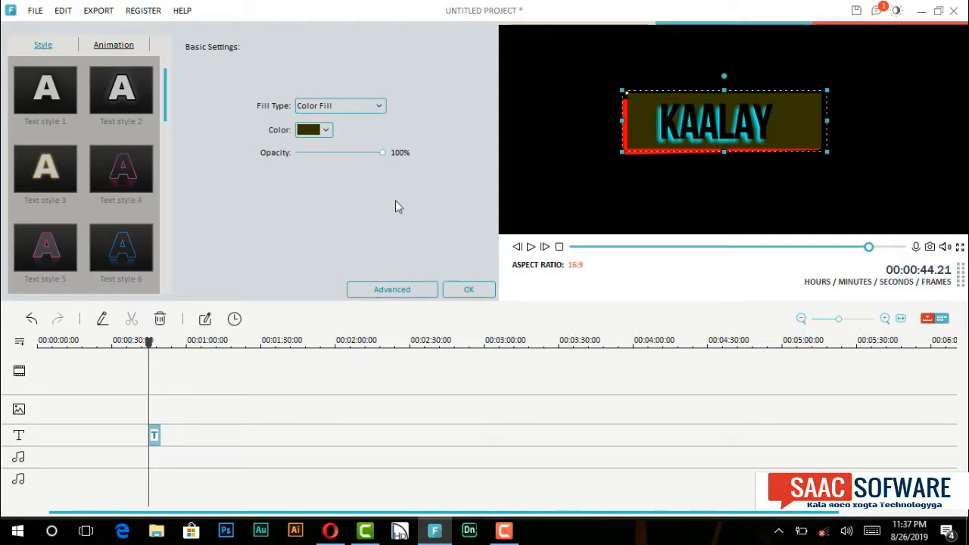
pyautogui.click(326, 129)
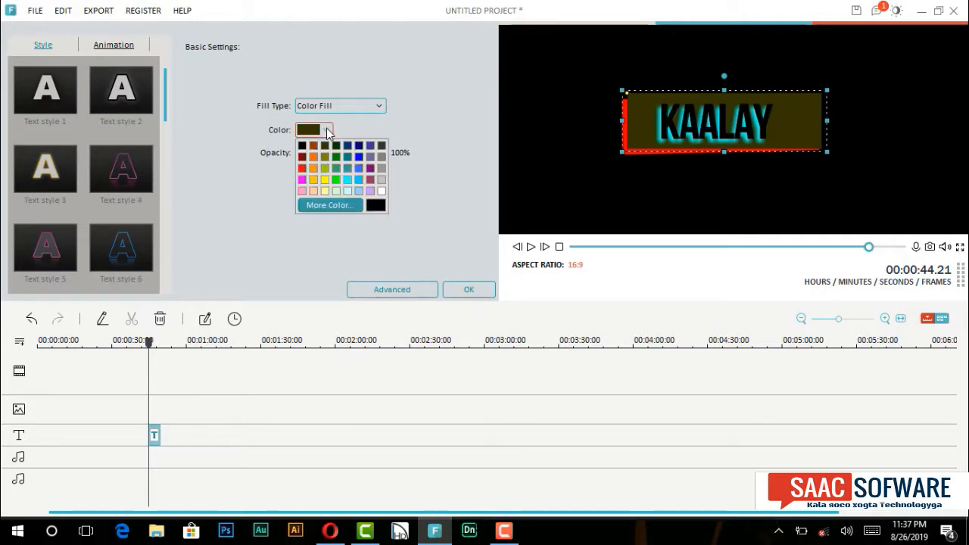
pyautogui.click(359, 157)
pyautogui.click(468, 293)
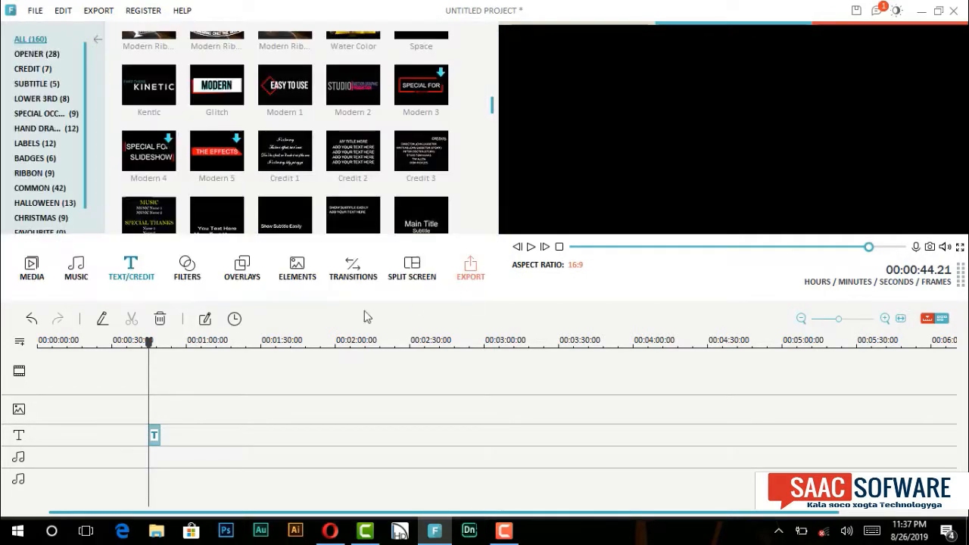
# Step: Play the edited KAALAY title briefly and delete it from the text track
pyautogui.press('space')
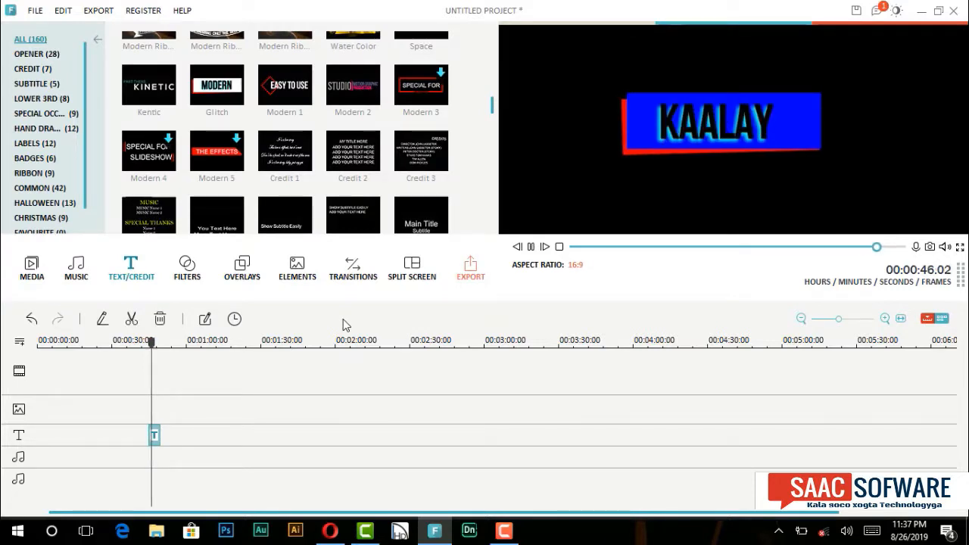
pyautogui.press('Delete')
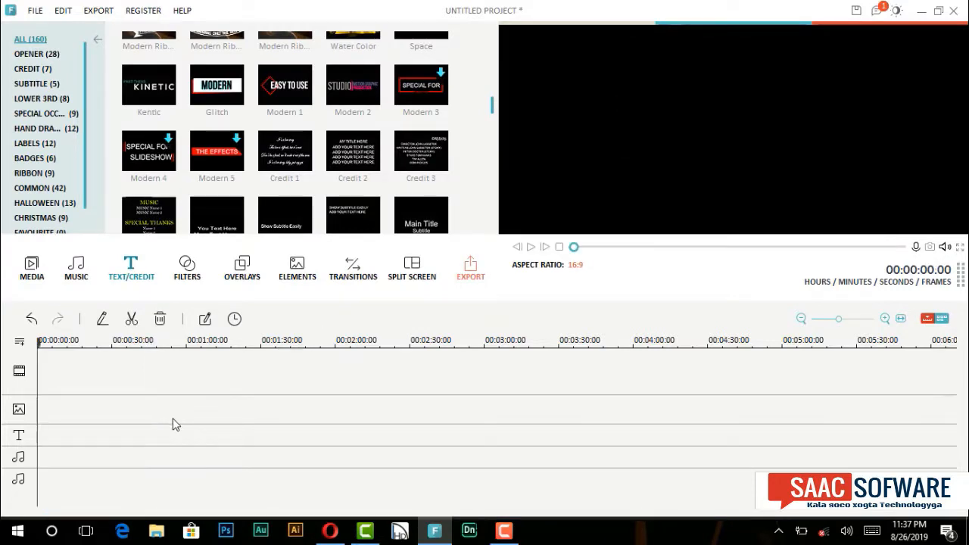
# Step: Browse the filter and overlay libraries, previewing the BeautifyImg filter and the Bokeh 1 overlay
pyautogui.click(195, 286)
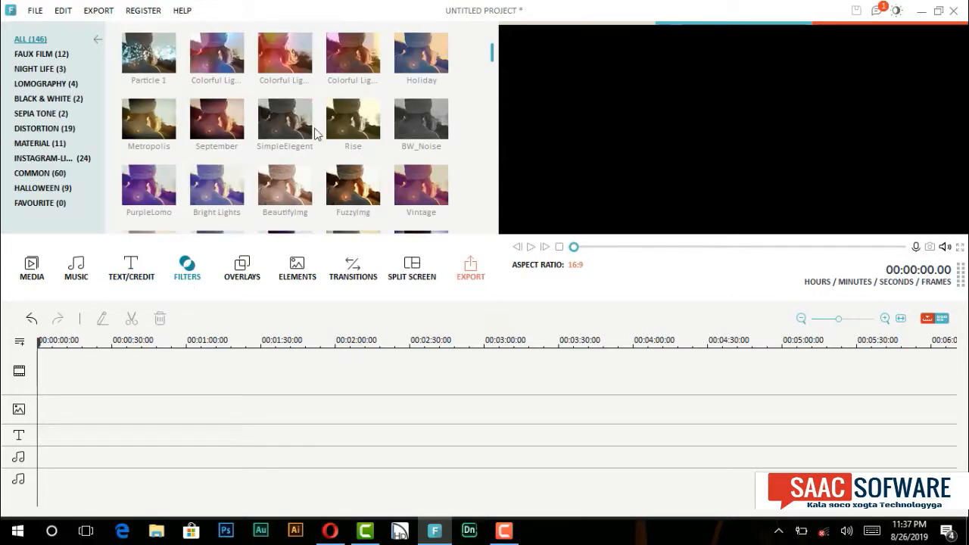
pyautogui.moveTo(493, 52); pyautogui.dragTo(493, 56)
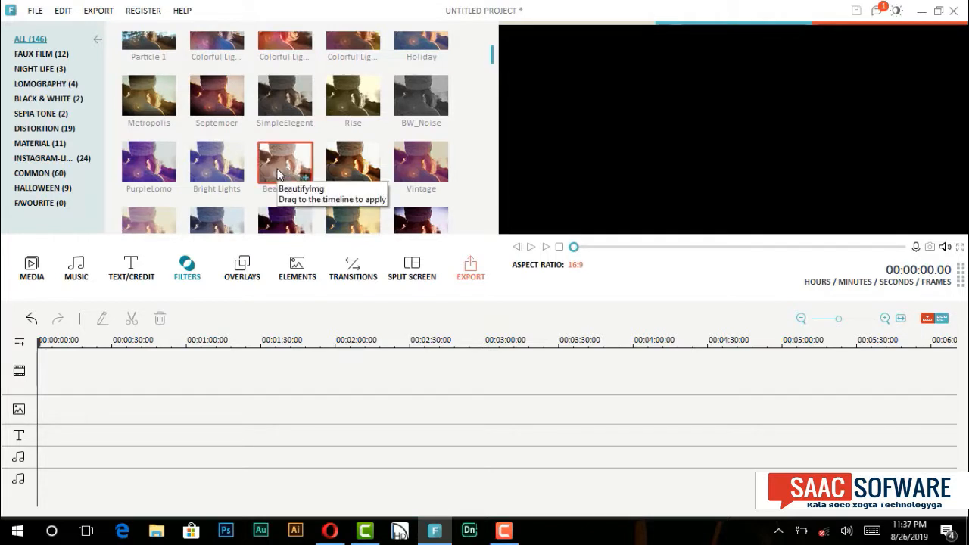
pyautogui.click(278, 170)
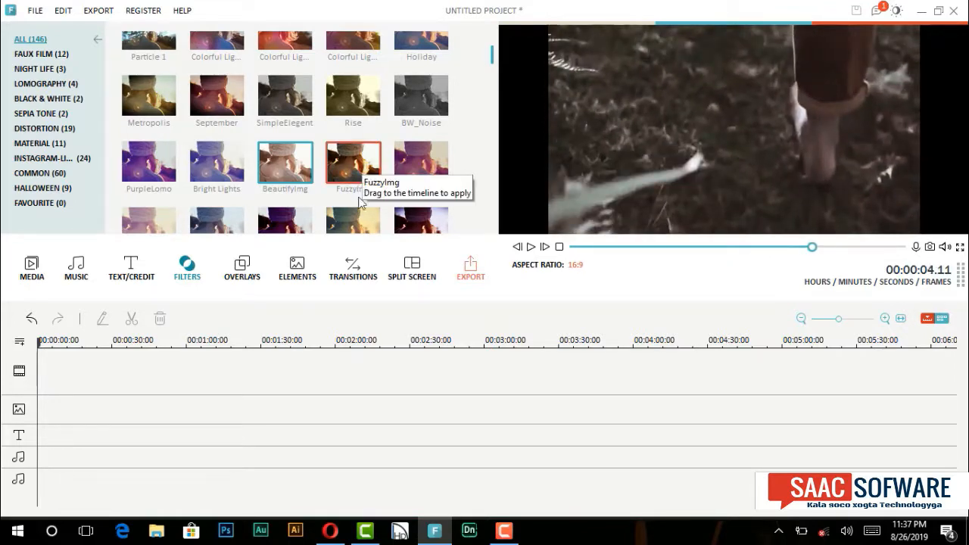
pyautogui.click(250, 275)
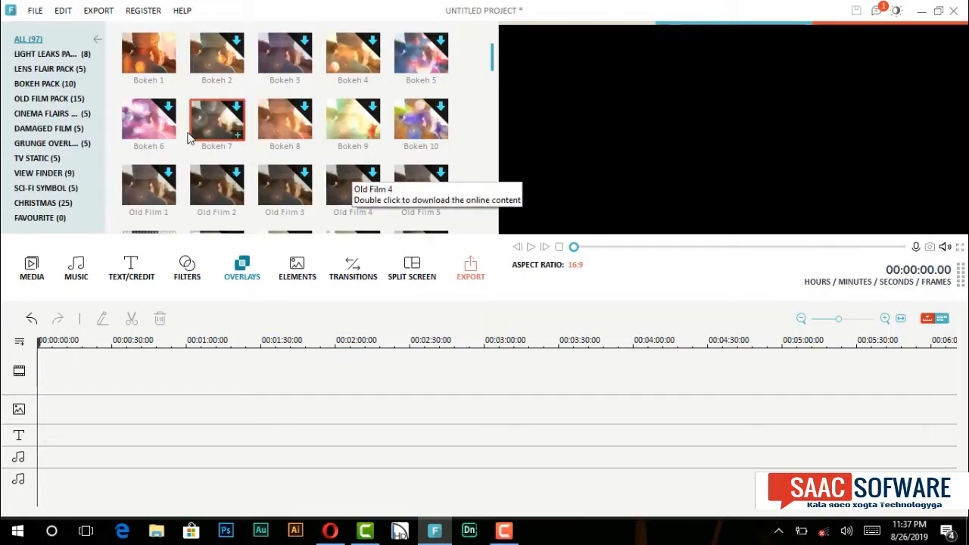
pyautogui.click(146, 60)
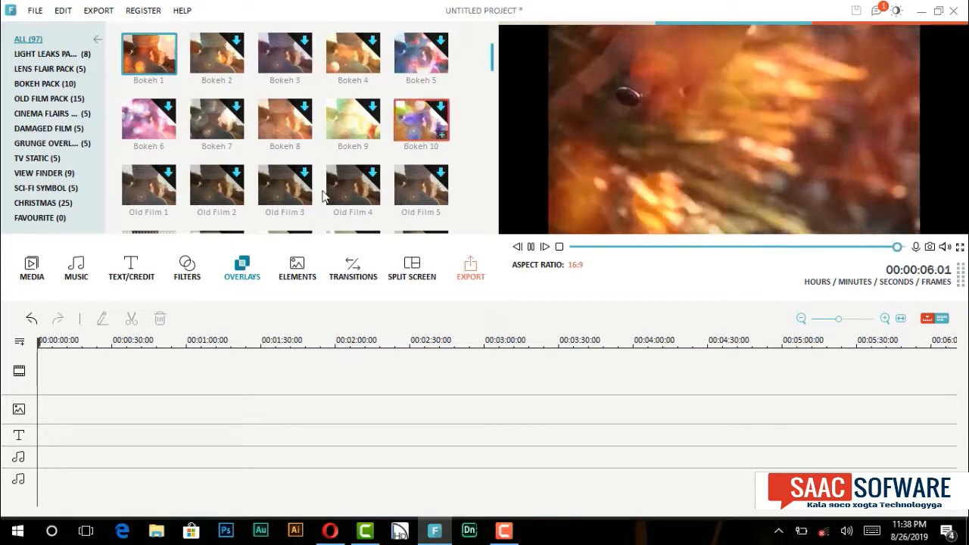
# Step: Browse the collections of elements, transitions and split-screen layouts
pyautogui.click(297, 272)
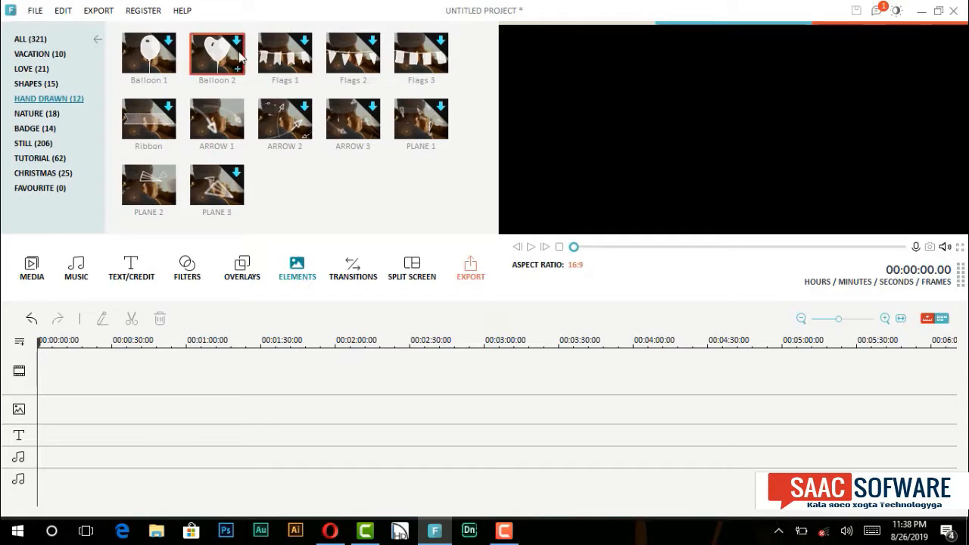
pyautogui.click(357, 274)
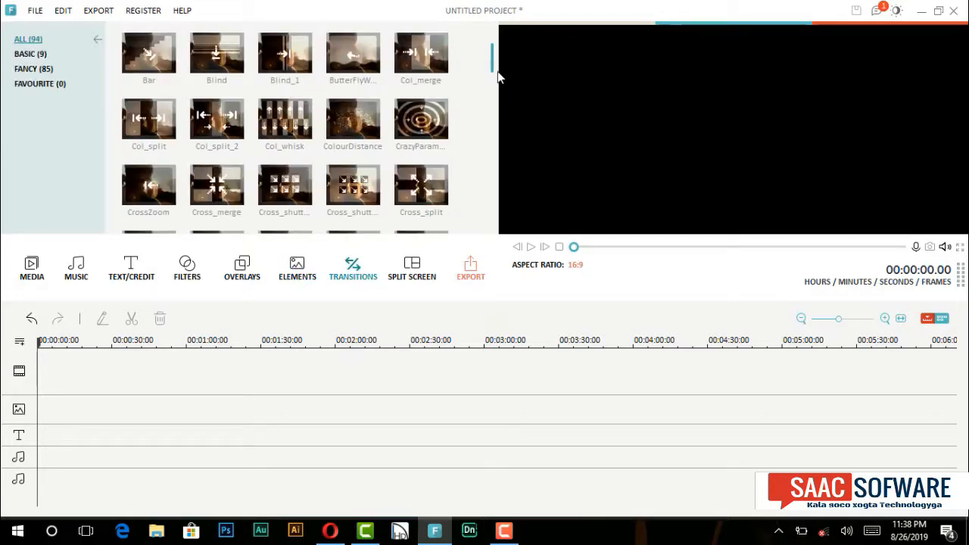
pyautogui.scroll(-2, 494, 76)
pyautogui.scroll(-3, 503, 105)
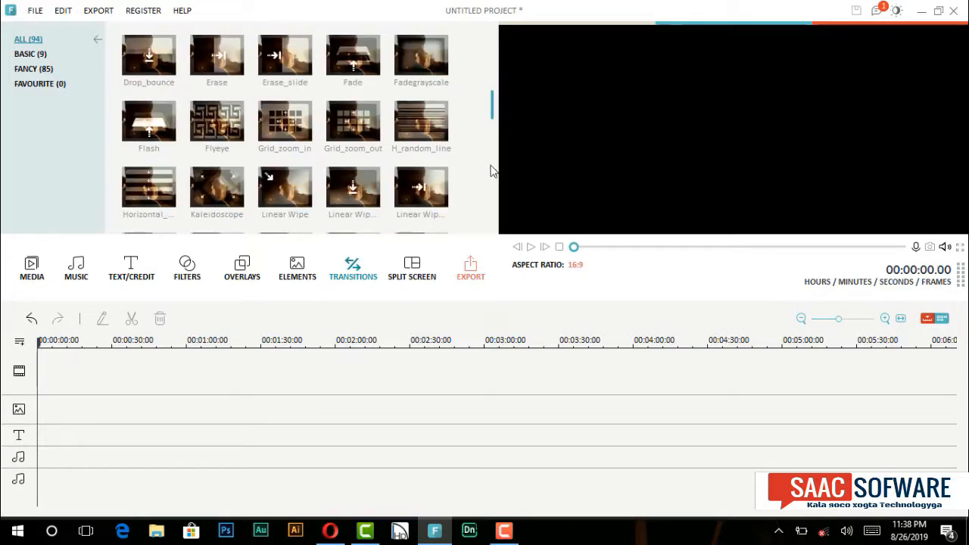
pyautogui.click(423, 277)
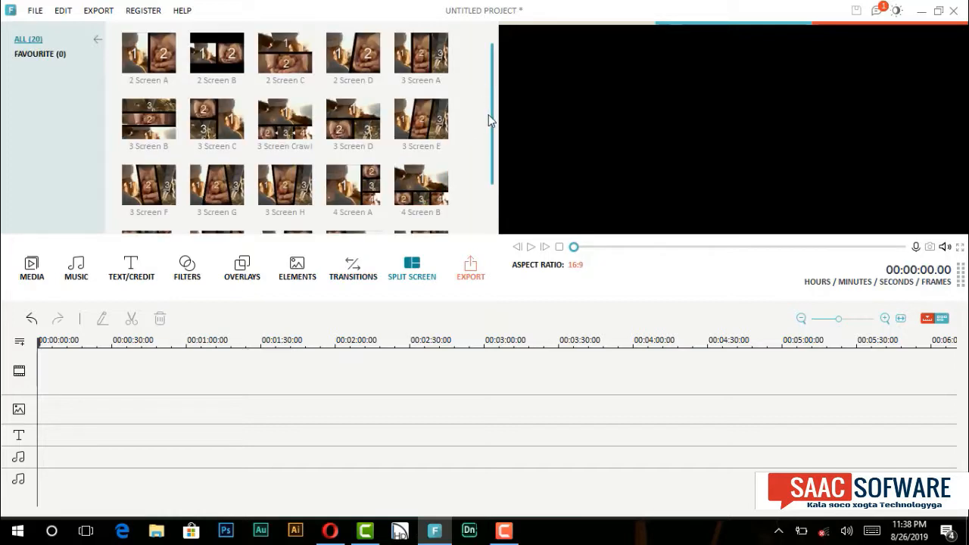
pyautogui.moveTo(490, 116); pyautogui.dragTo(499, 162)
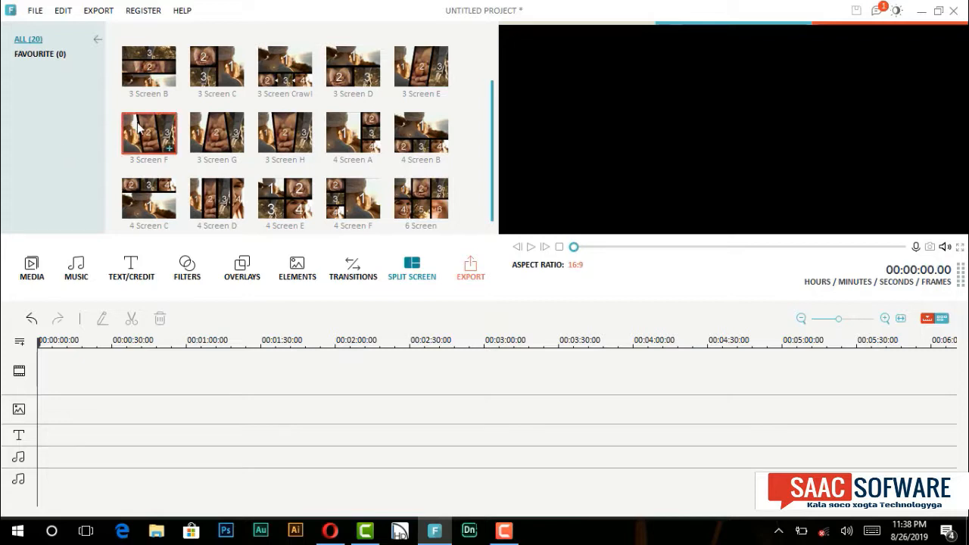
# Step: Return to the media album and bring up the screen recorder window
pyautogui.click(31, 274)
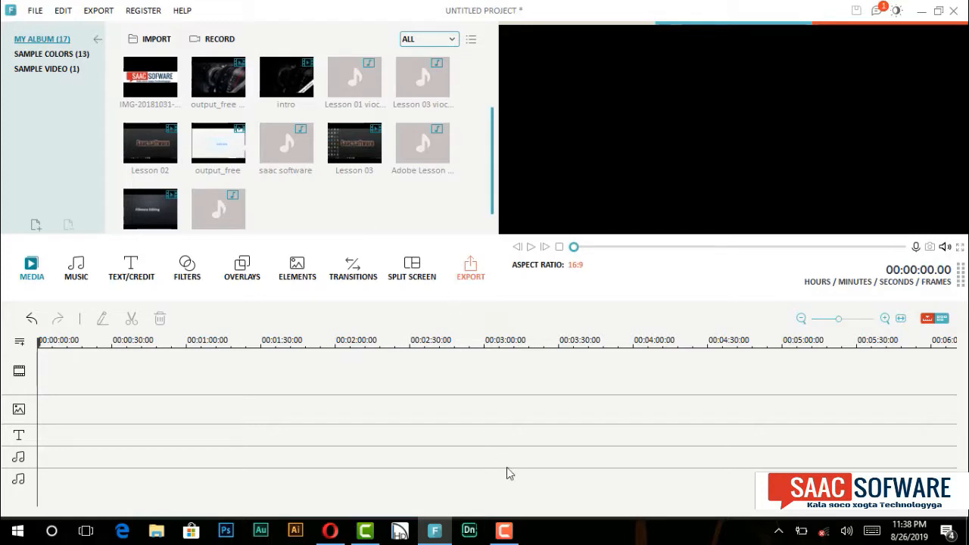
pyautogui.click(505, 532)
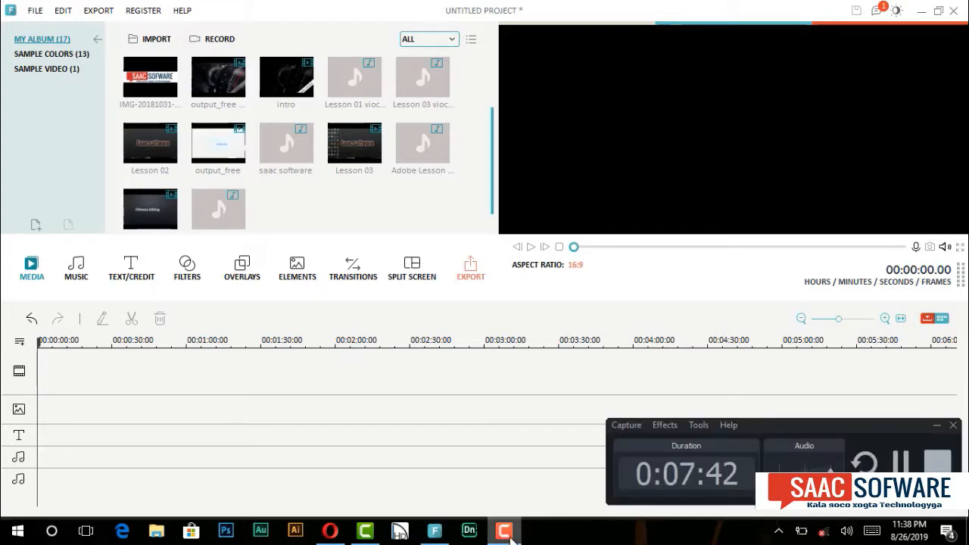